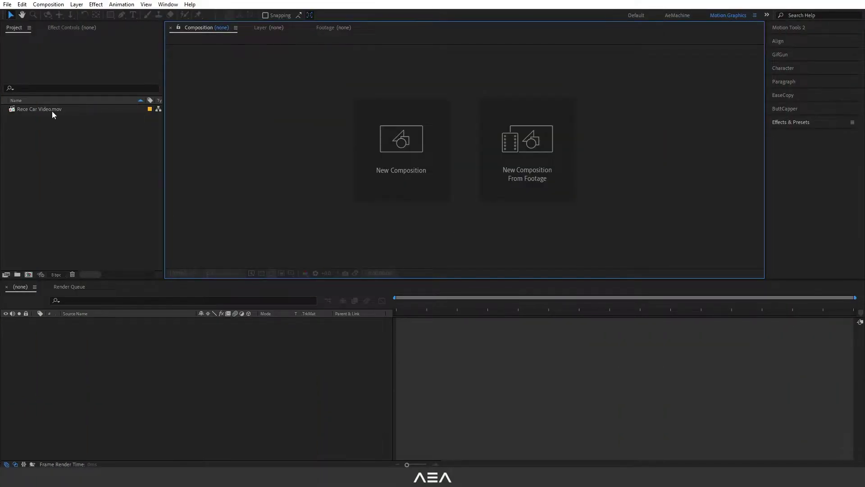
- Build the Rece Car Video composition from Rece Car Video.mov and preview its opening frames
drag(53, 111, 29, 275)
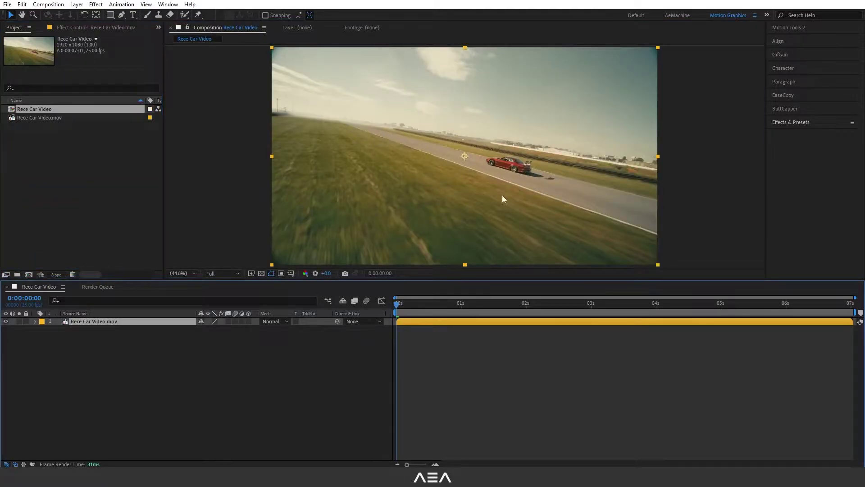
key(space)
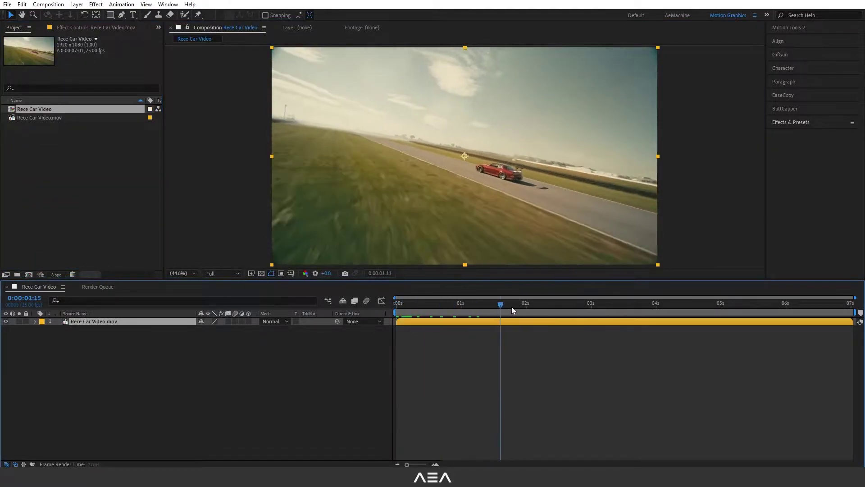
key(space)
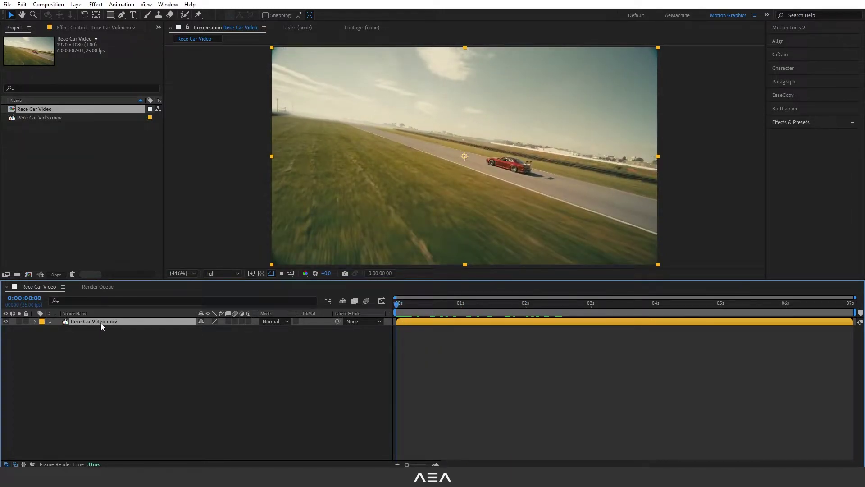
- Show the Tracker panel from the Window menu
click(167, 4)
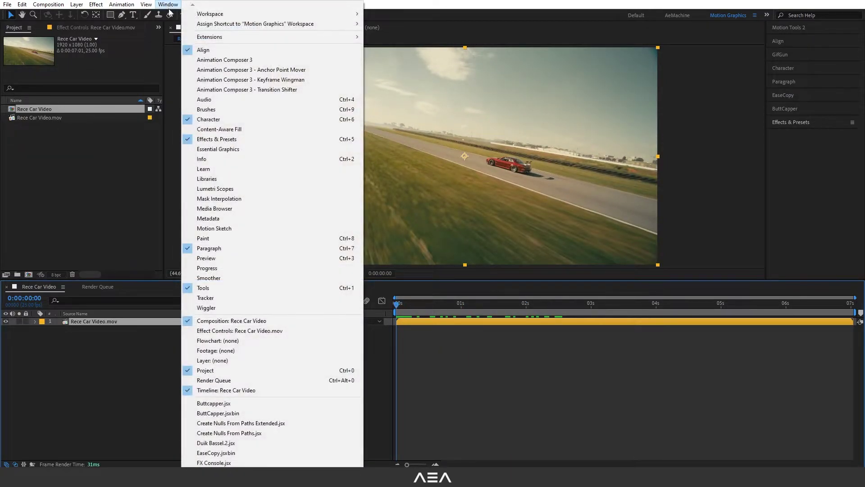
click(232, 297)
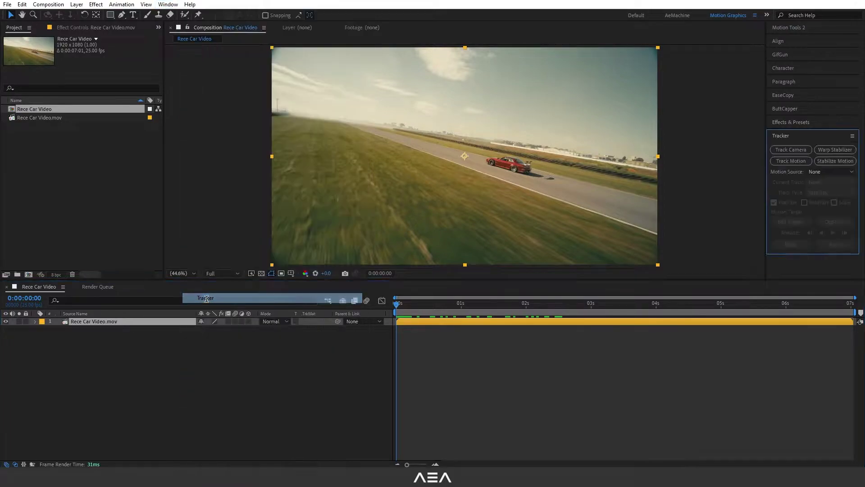
- Start a motion track on the footage and fit Track Point 1's enlarged feature box around the front wheel
click(792, 163)
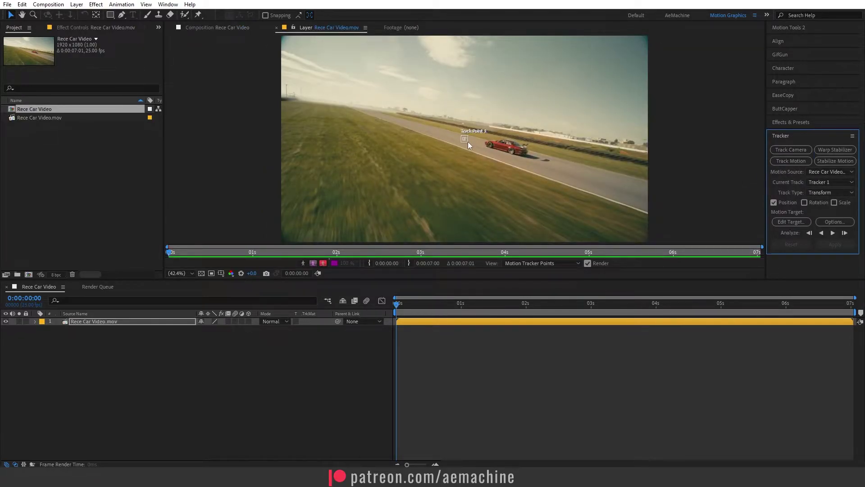
drag(468, 142, 483, 154)
scroll(513, 153, up, 3)
scroll(503, 167, up, 2)
drag(519, 190, 498, 169)
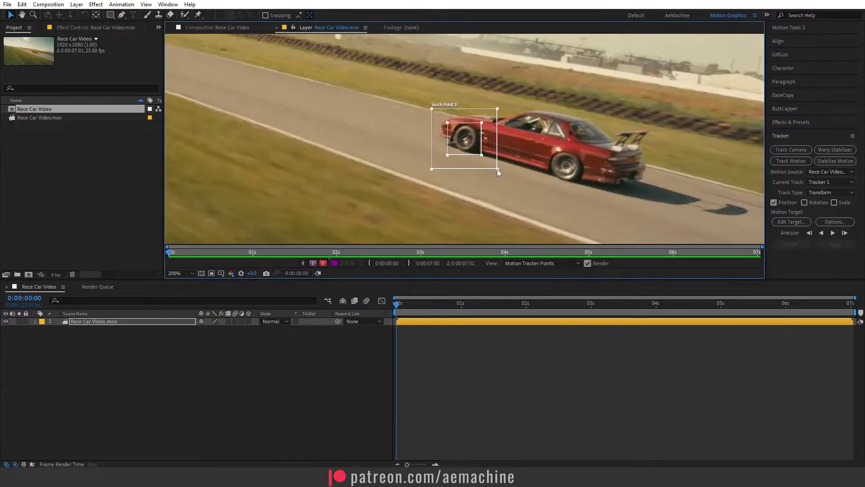
key(comma)
key(comma)
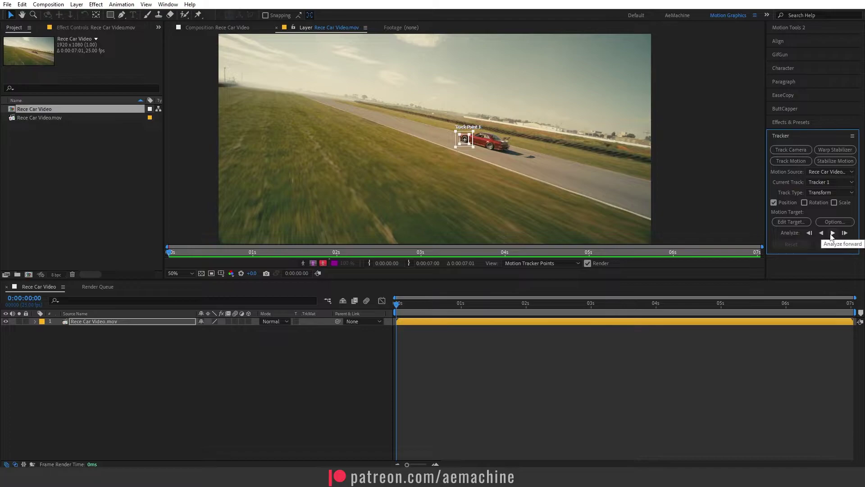
- Analyze Track Point 1 forward through the clip and scrub back to check the track
click(831, 233)
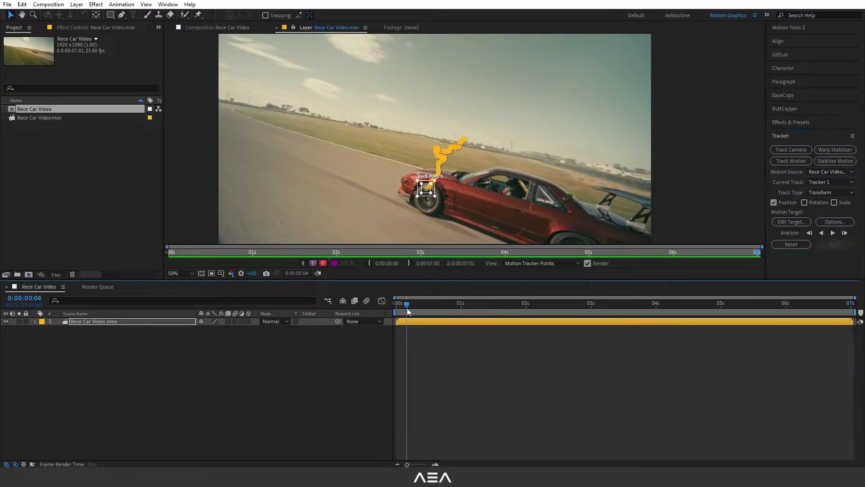
drag(407, 307, 387, 312)
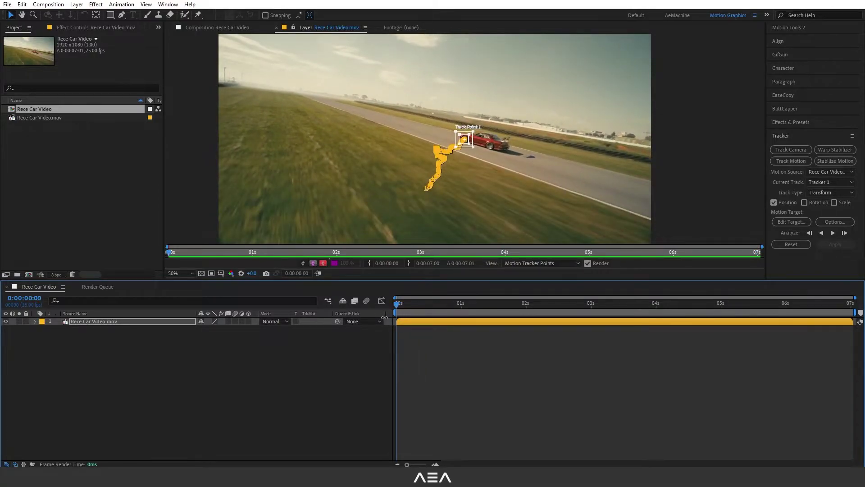
- Add a Null Object layer above the race car footage
right_click(143, 343)
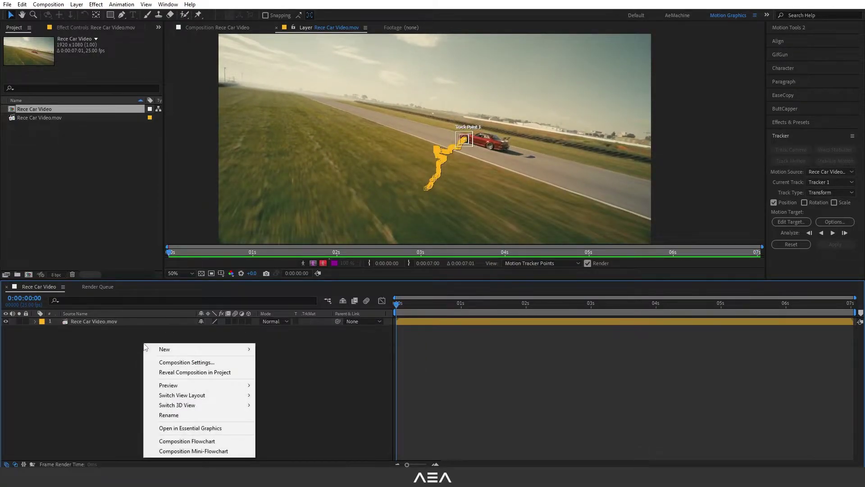
mouse_move(165, 349)
click(283, 402)
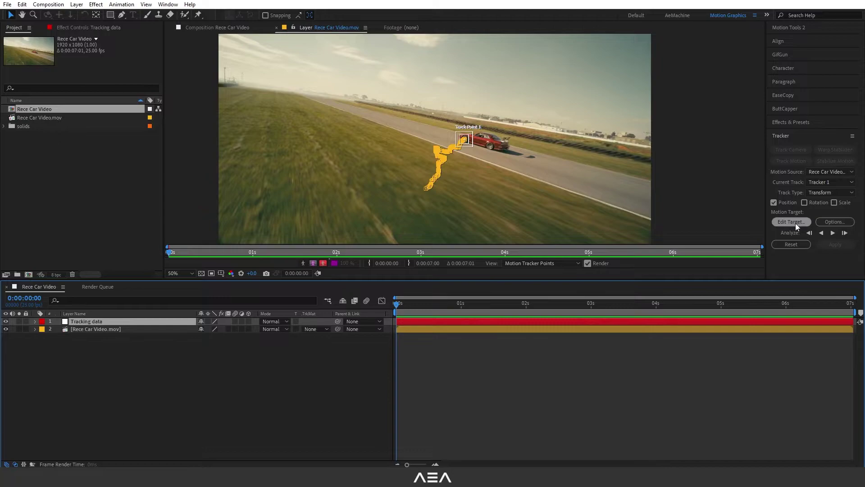
- Set the tracker's motion target layer to 1. Tracking data
click(795, 223)
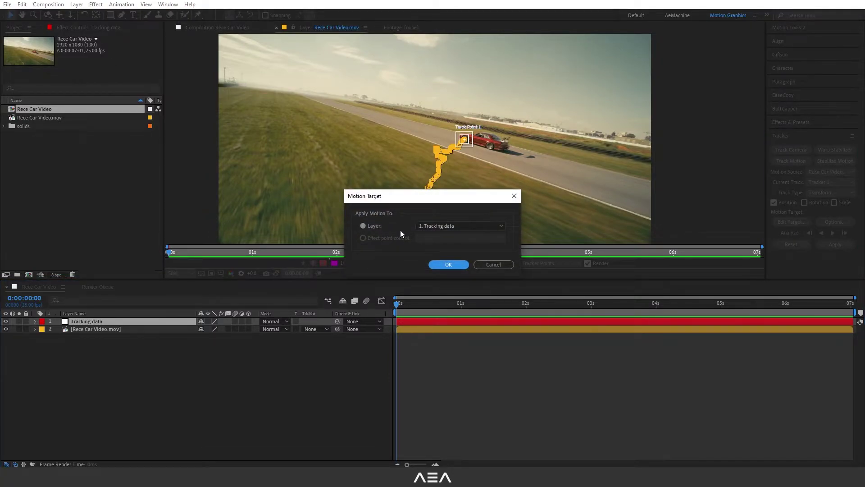
click(450, 228)
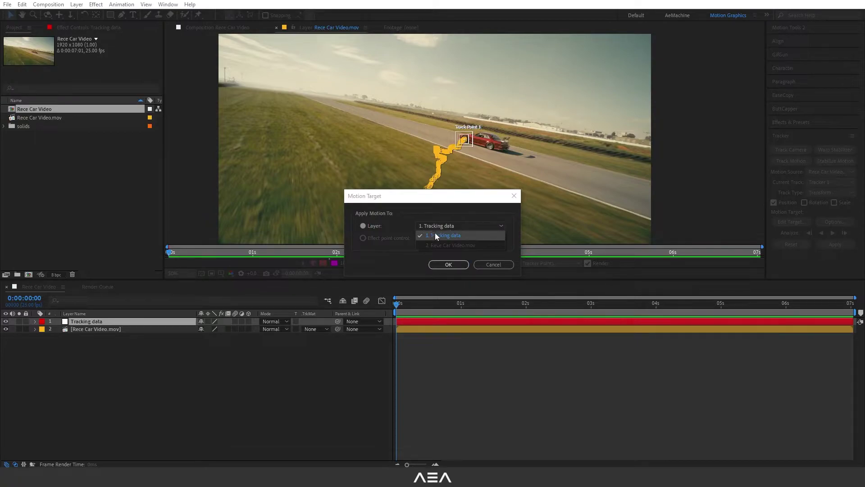
click(435, 232)
click(448, 265)
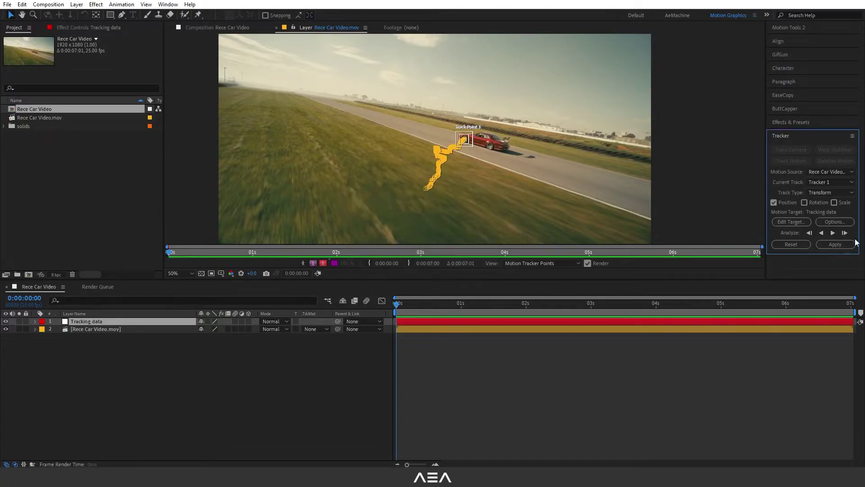
- Apply the track to the Tracking data null in X and Y, then scrub to confirm it follows the car
click(840, 245)
click(448, 230)
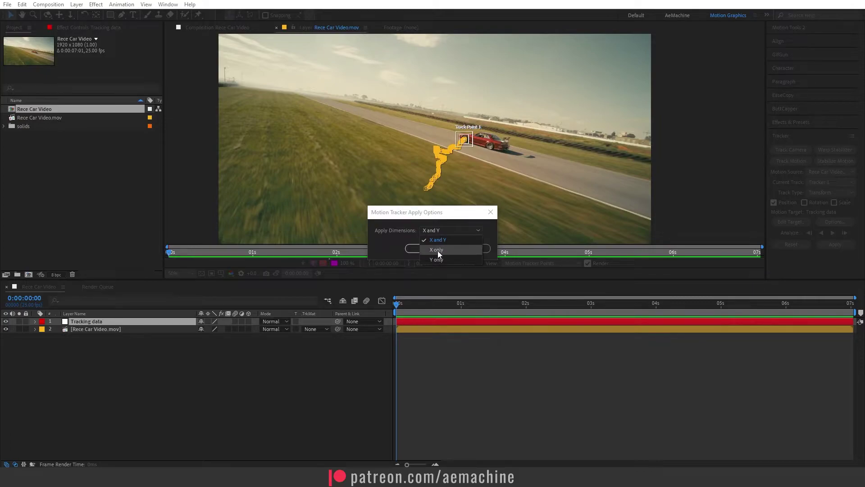
click(382, 240)
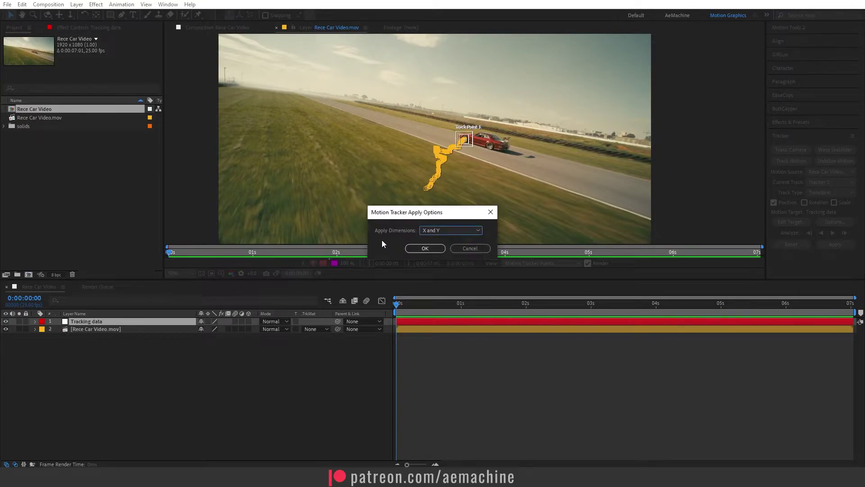
click(425, 249)
drag(396, 321, 550, 329)
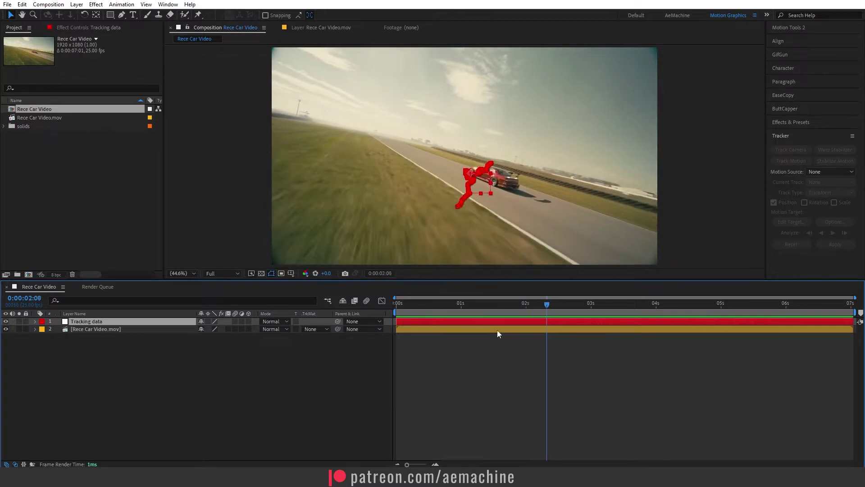
- At the first frame, add a text layer reading 120 above the car, then select Tracking data
key(Home)
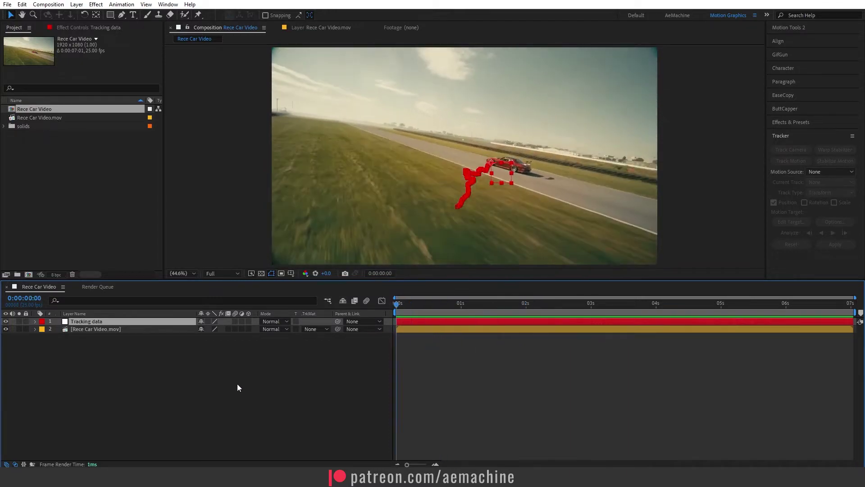
click(237, 383)
click(133, 14)
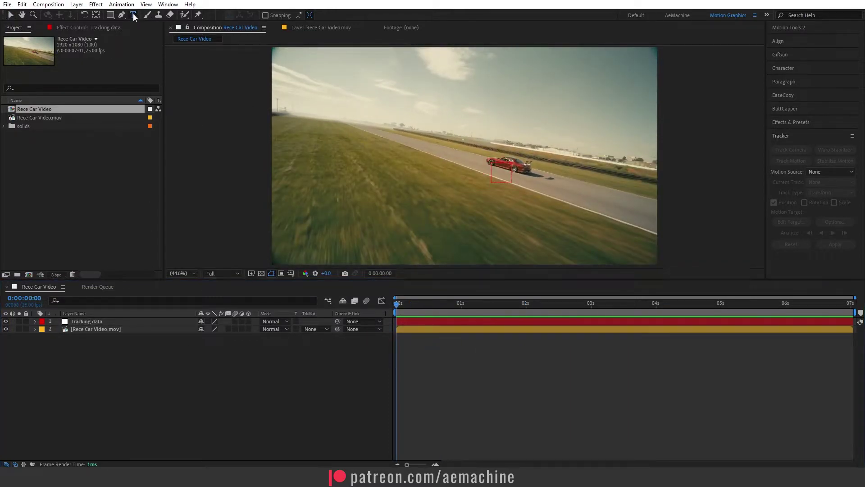
click(444, 158)
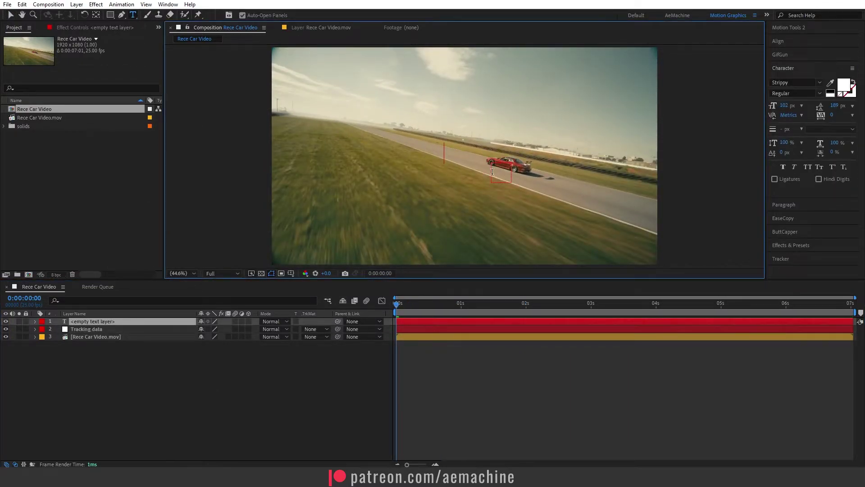
text(120)
key(Escape)
key(v)
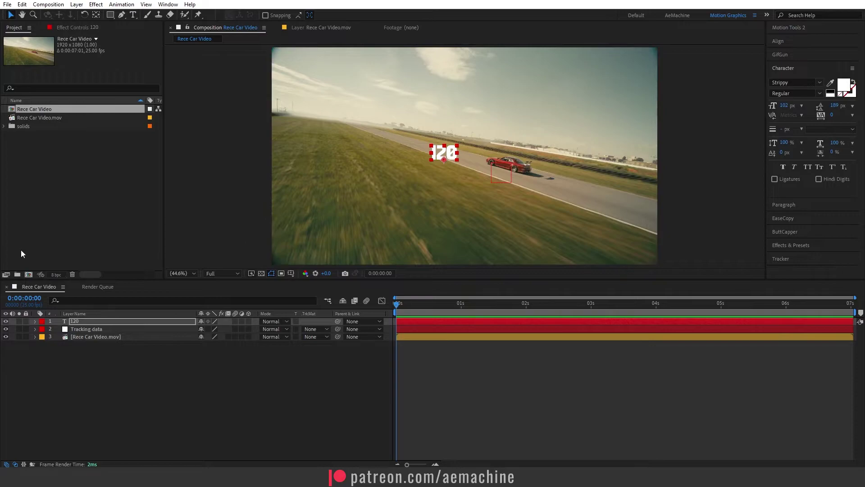
click(84, 328)
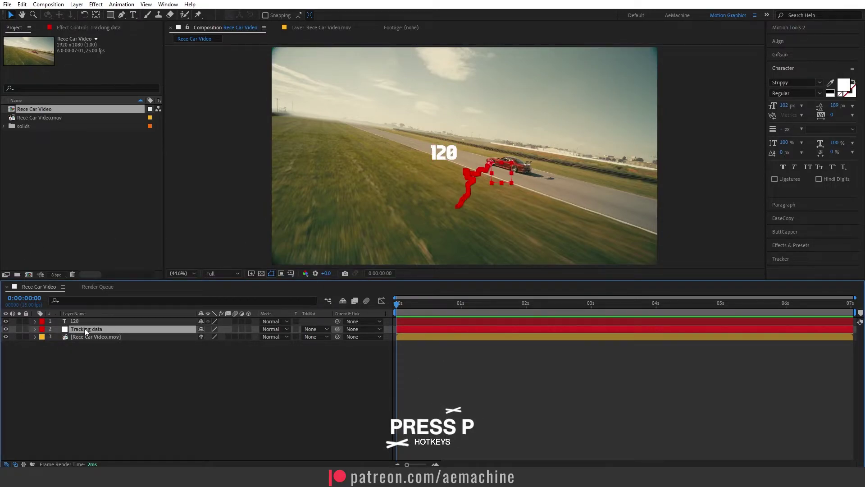
- Pick-whip the 120 text layer's Source Text to the Tracking data layer's Position
key(p)
click(70, 321)
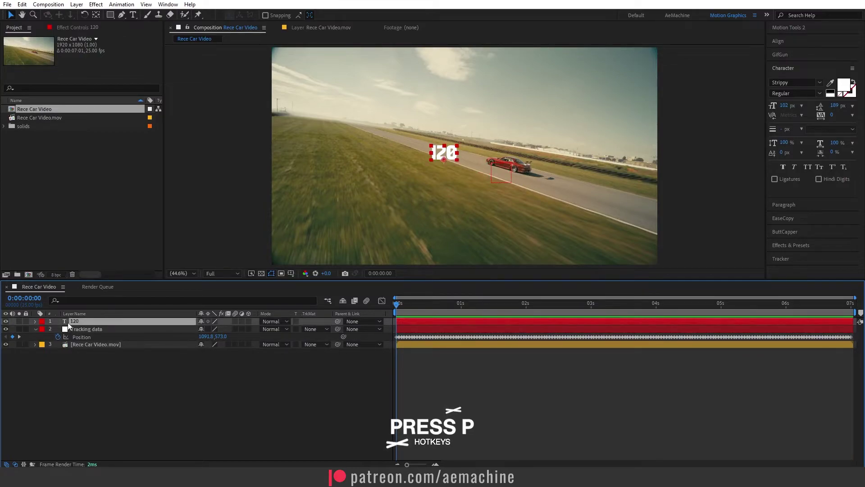
click(35, 321)
click(44, 329)
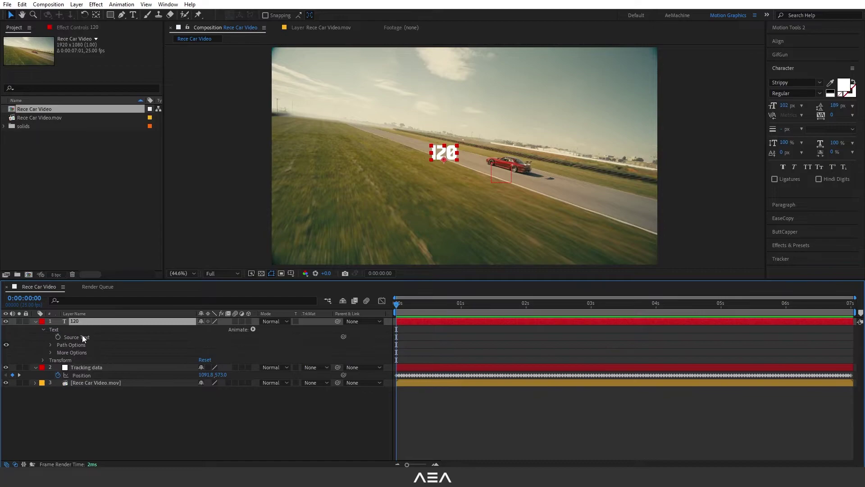
click(66, 337)
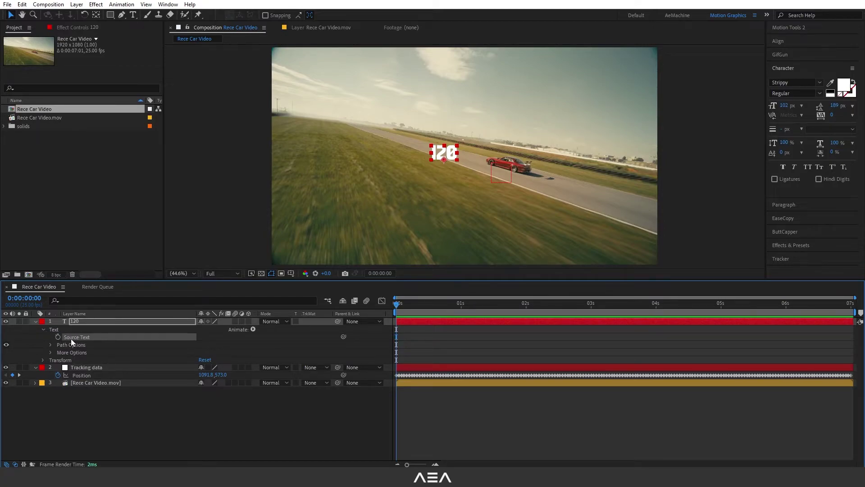
drag(345, 337, 83, 378)
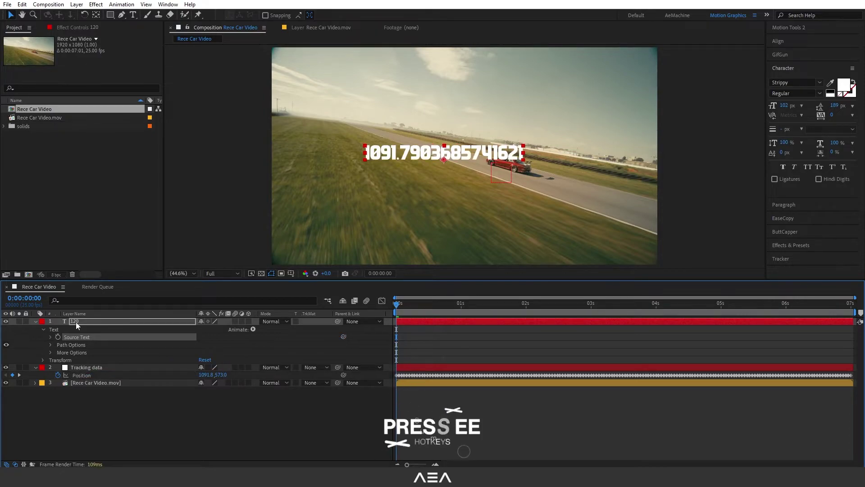
click(76, 322)
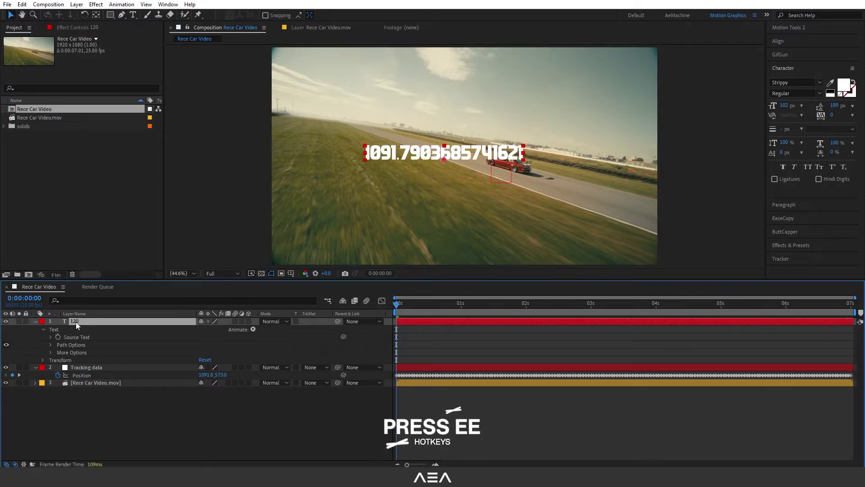
- Extend the Source Text expression with .speed.toFixed(0)+'kmph' and preview the speed readout
key(e)
key(e)
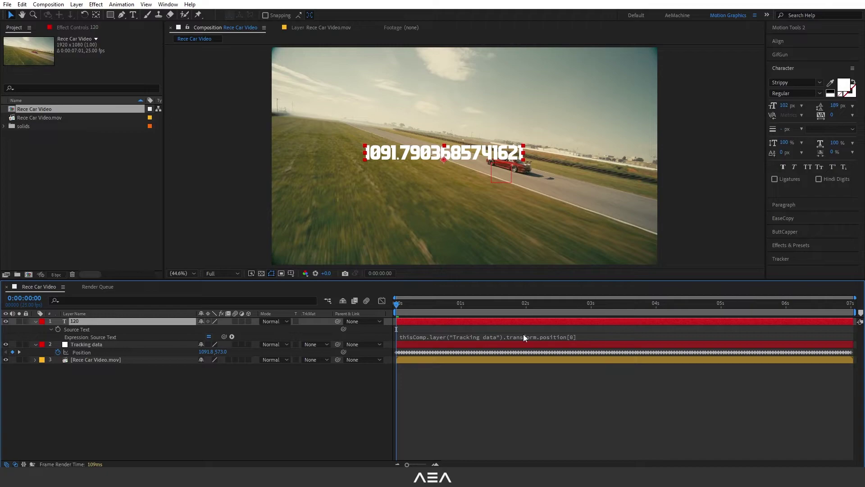
click(427, 336)
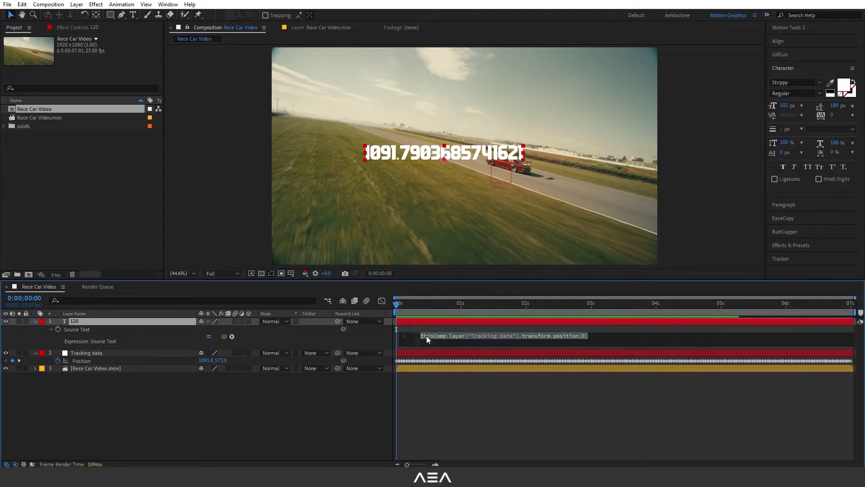
click(609, 338)
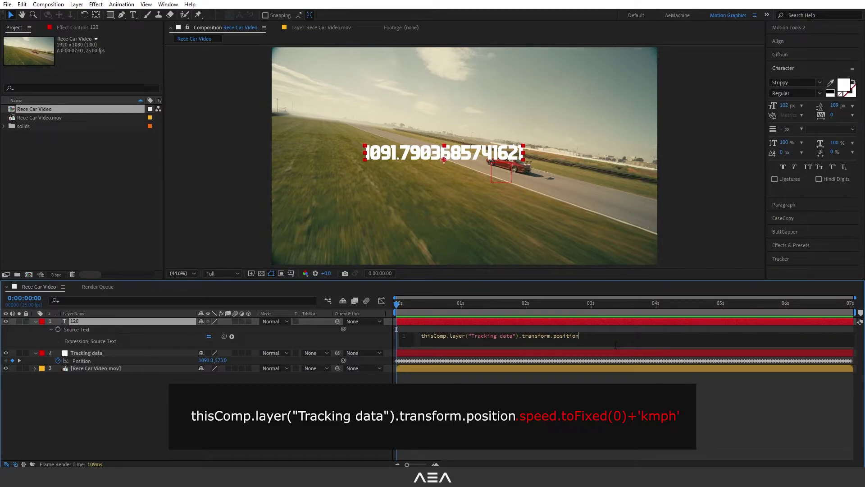
text(.speed.to)
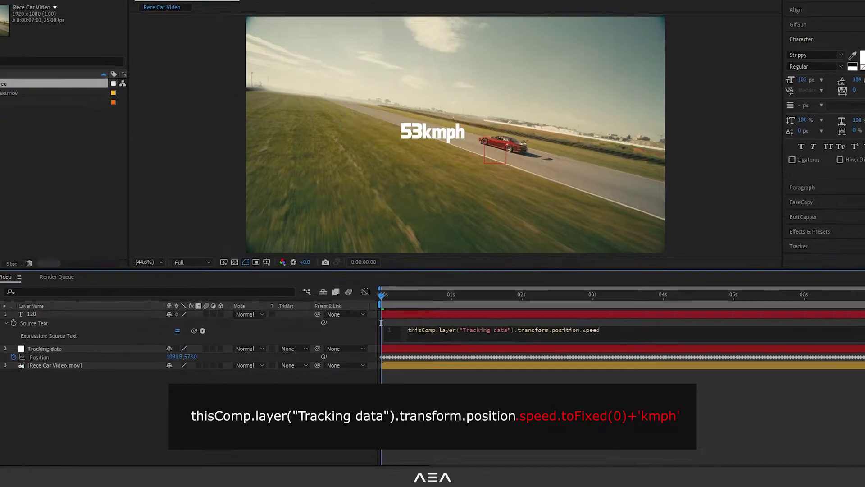
key(Return)
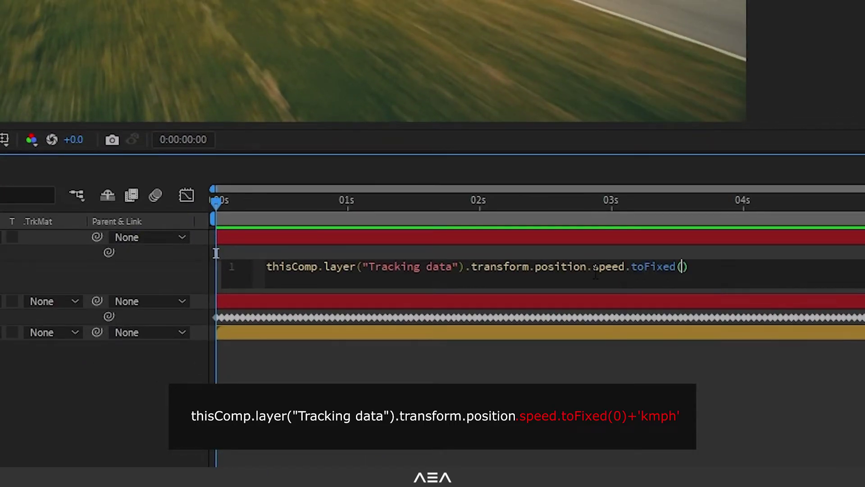
text(0)+'kmph)
key(KP_Enter)
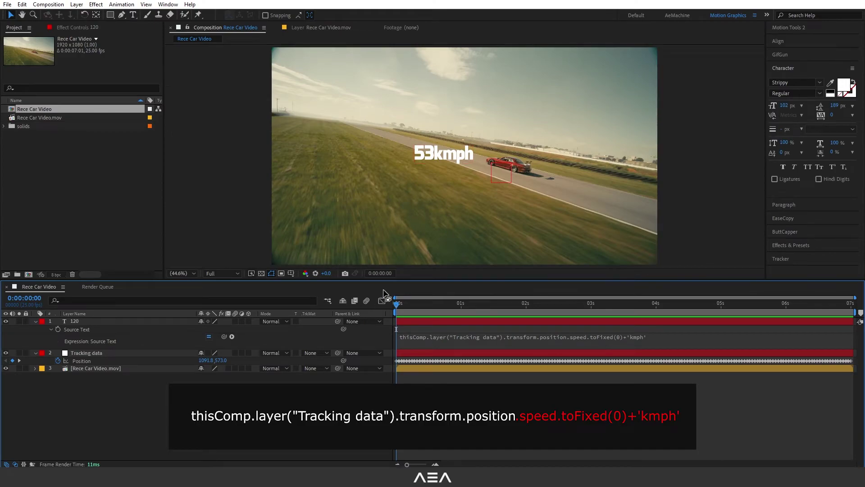
click(445, 158)
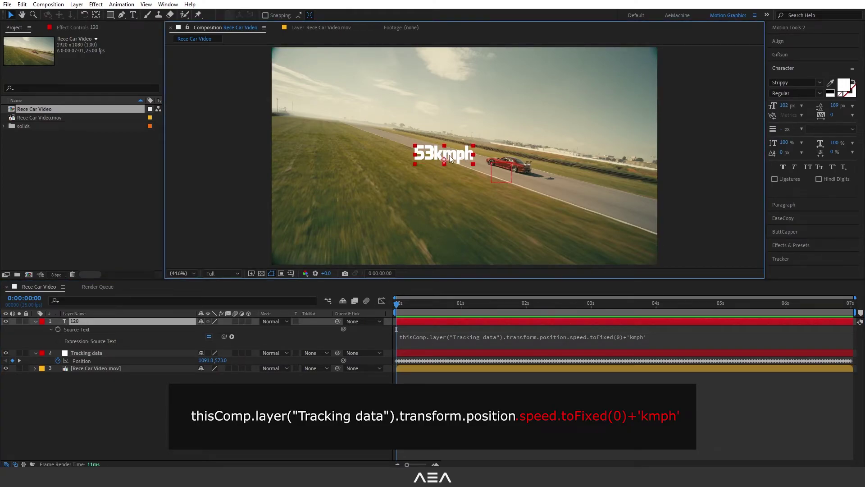
key(space)
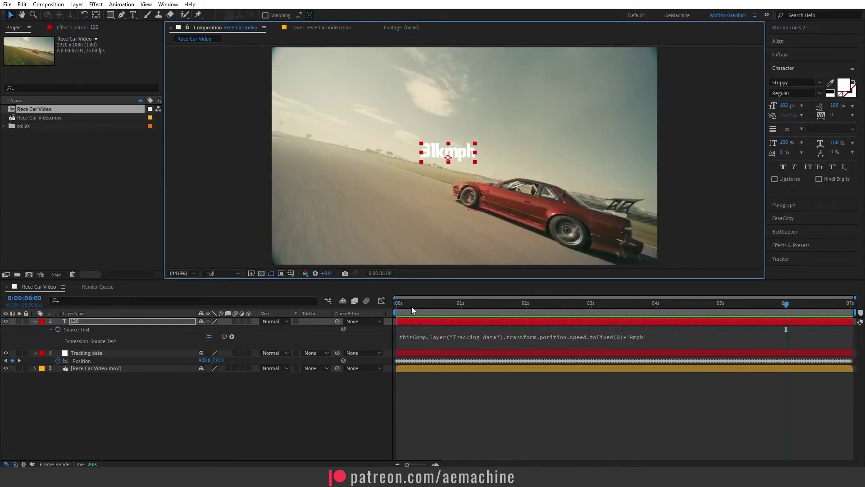
- At 0:00:01:13, parent the 120 text layer to the Tracking data layer
click(496, 310)
click(77, 322)
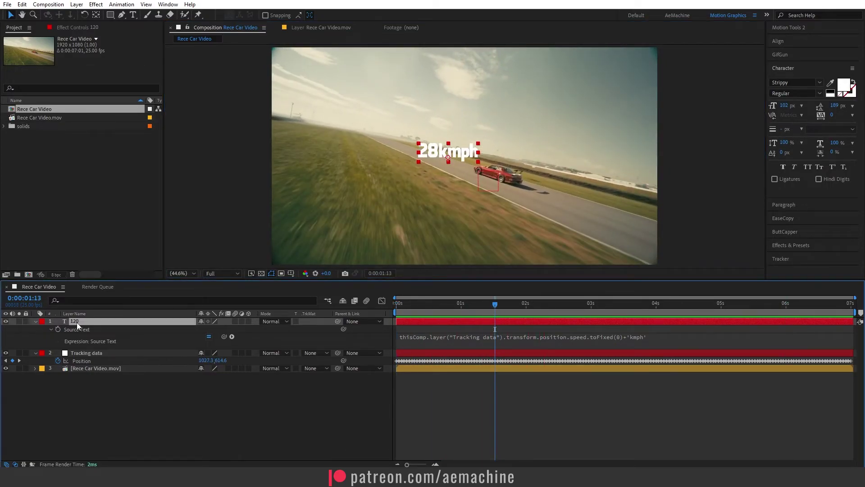
drag(337, 321, 90, 355)
- Scale the speed text to 78%, place it beside the car, and preview from the start
key(s)
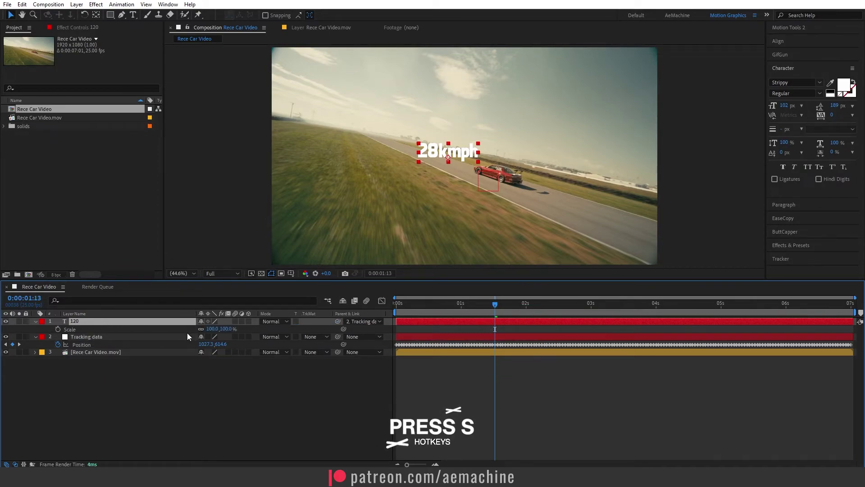
drag(213, 330, 209, 331)
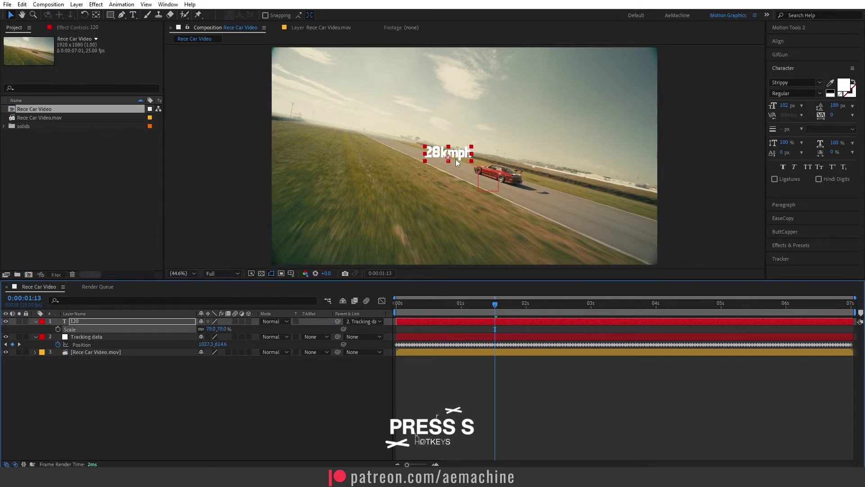
drag(446, 159, 454, 170)
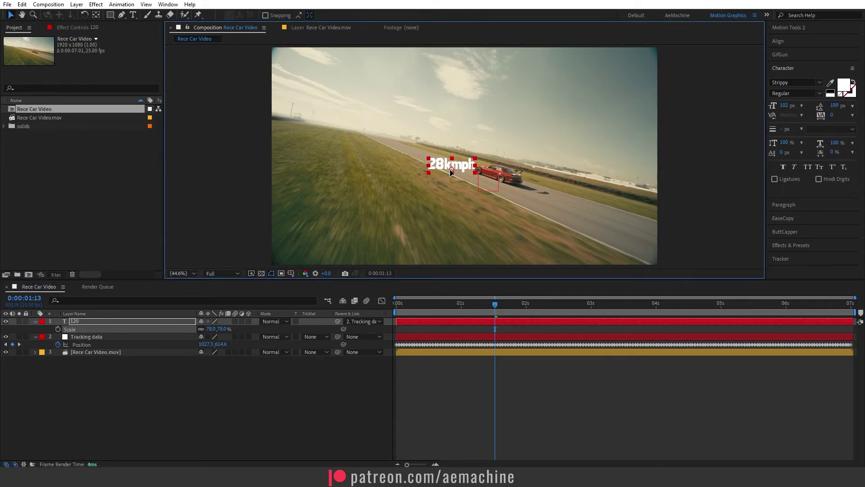
key(Home)
key(space)
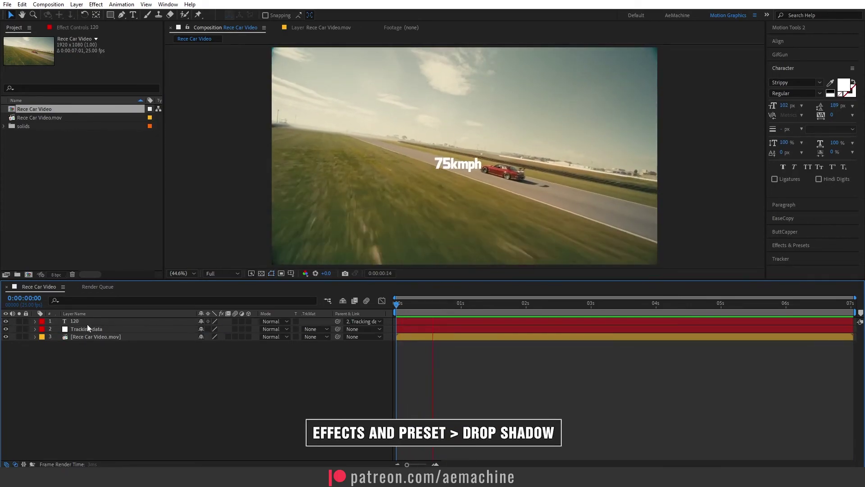
- Apply a Drop Shadow to the speed text and set its Softness to 45.0
key(ctrl+space)
text(drop)
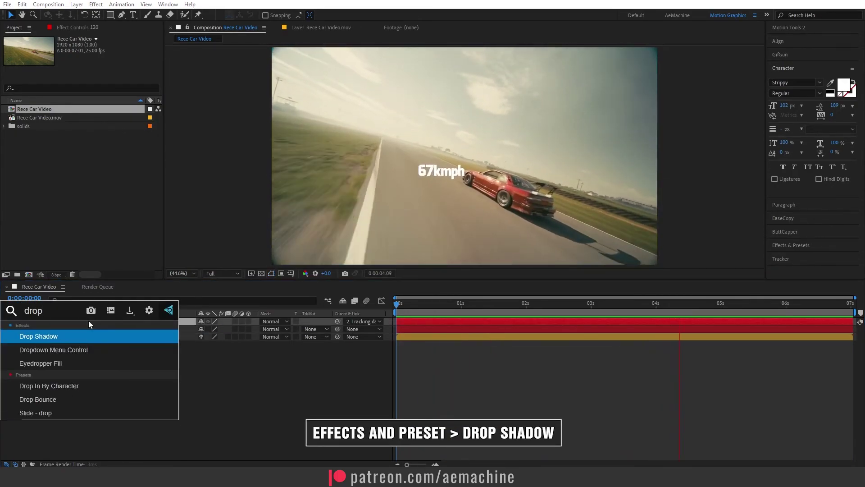
click(93, 337)
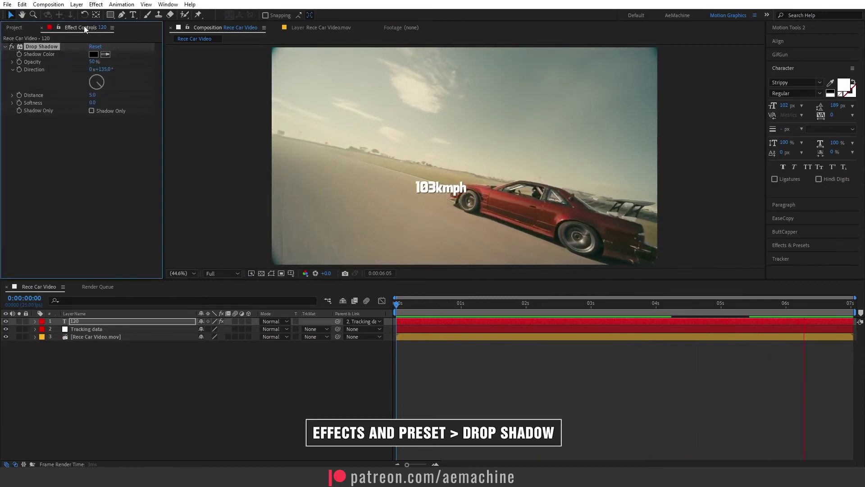
drag(90, 103, 109, 104)
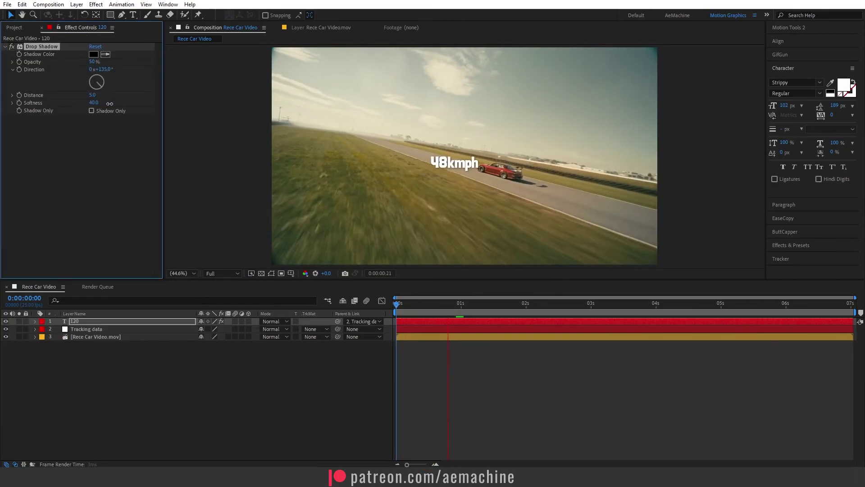
- Stop playback, deselect the text layer, and replay the preview to review the shadow
key(h)
key(space)
key(v)
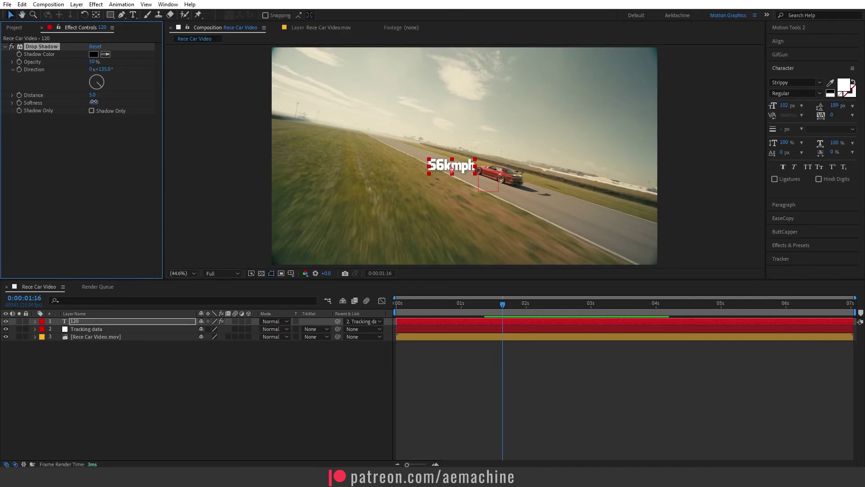
click(151, 368)
key(space)
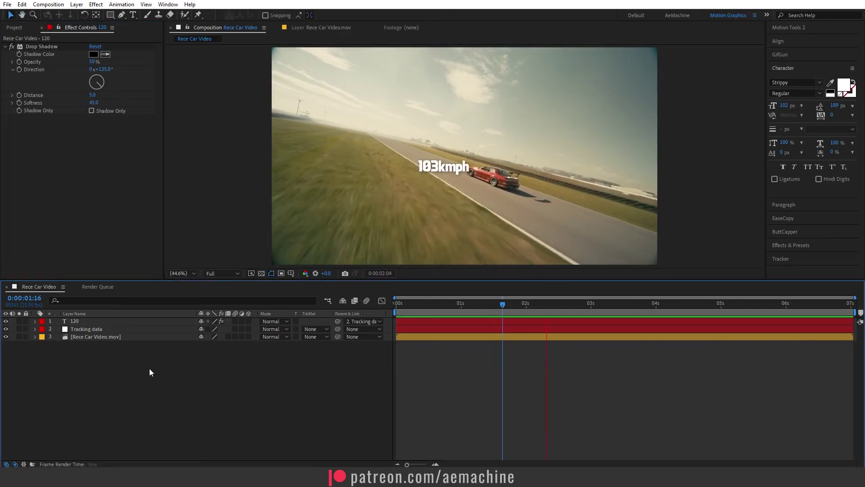